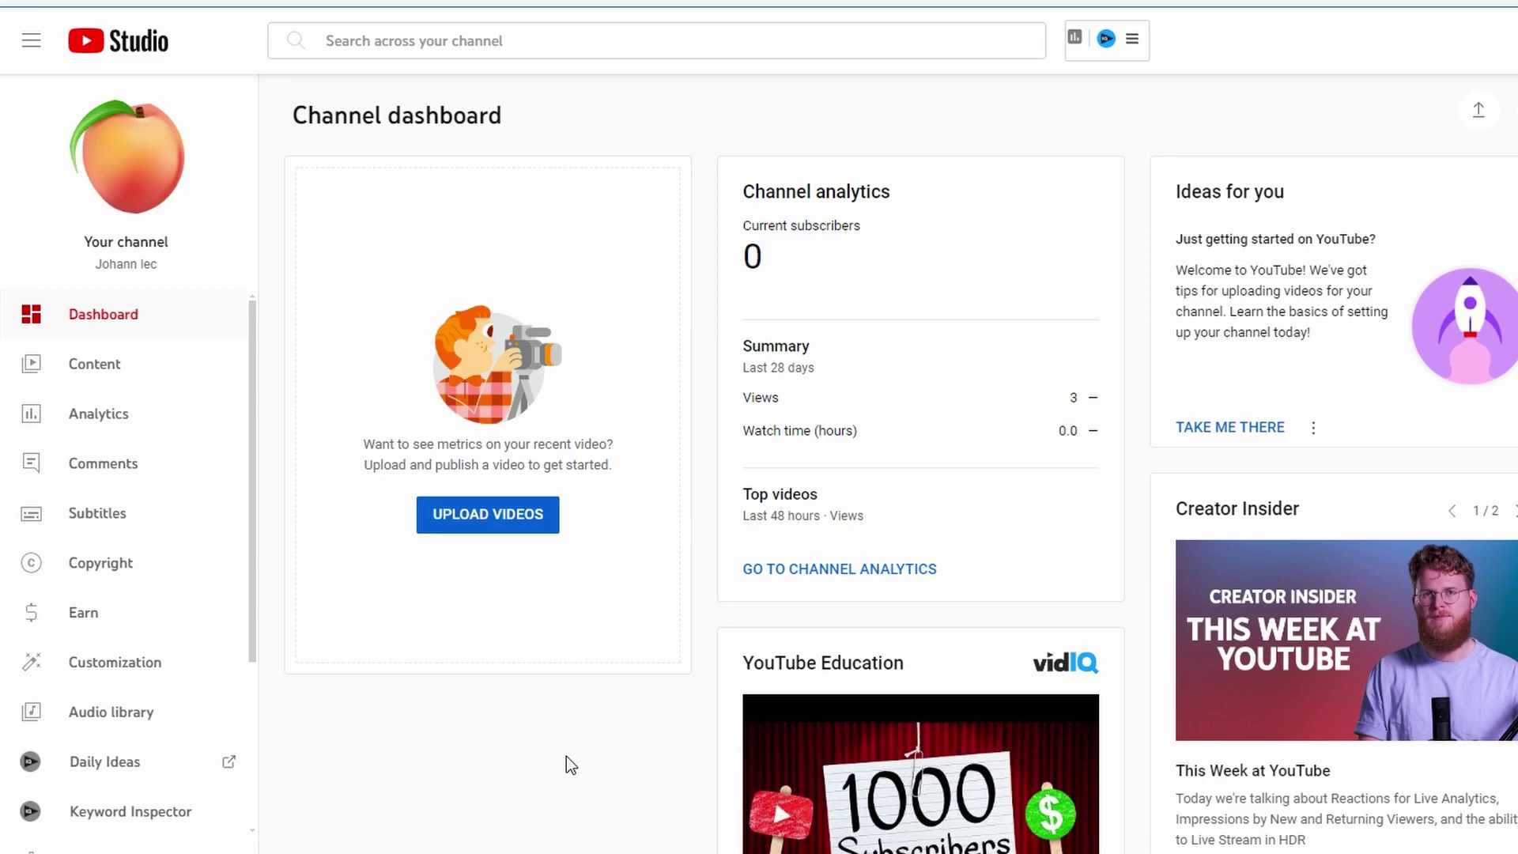
pyautogui.scroll(-1, 553, 487)
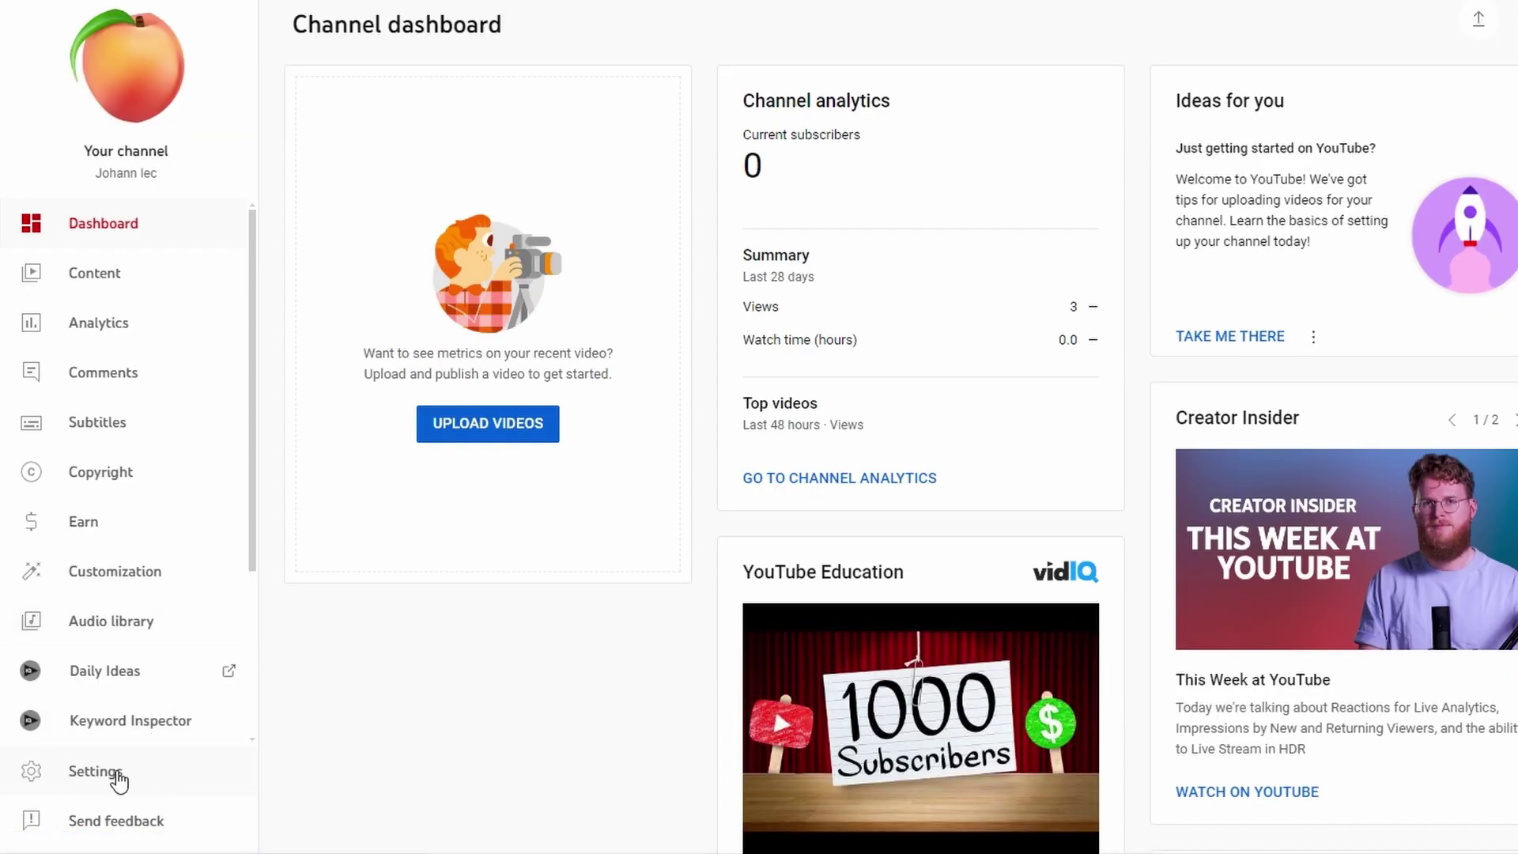
# - Add the channel's own name as a keyword under Channel > Basic info and save the settings
pyautogui.click(119, 782)
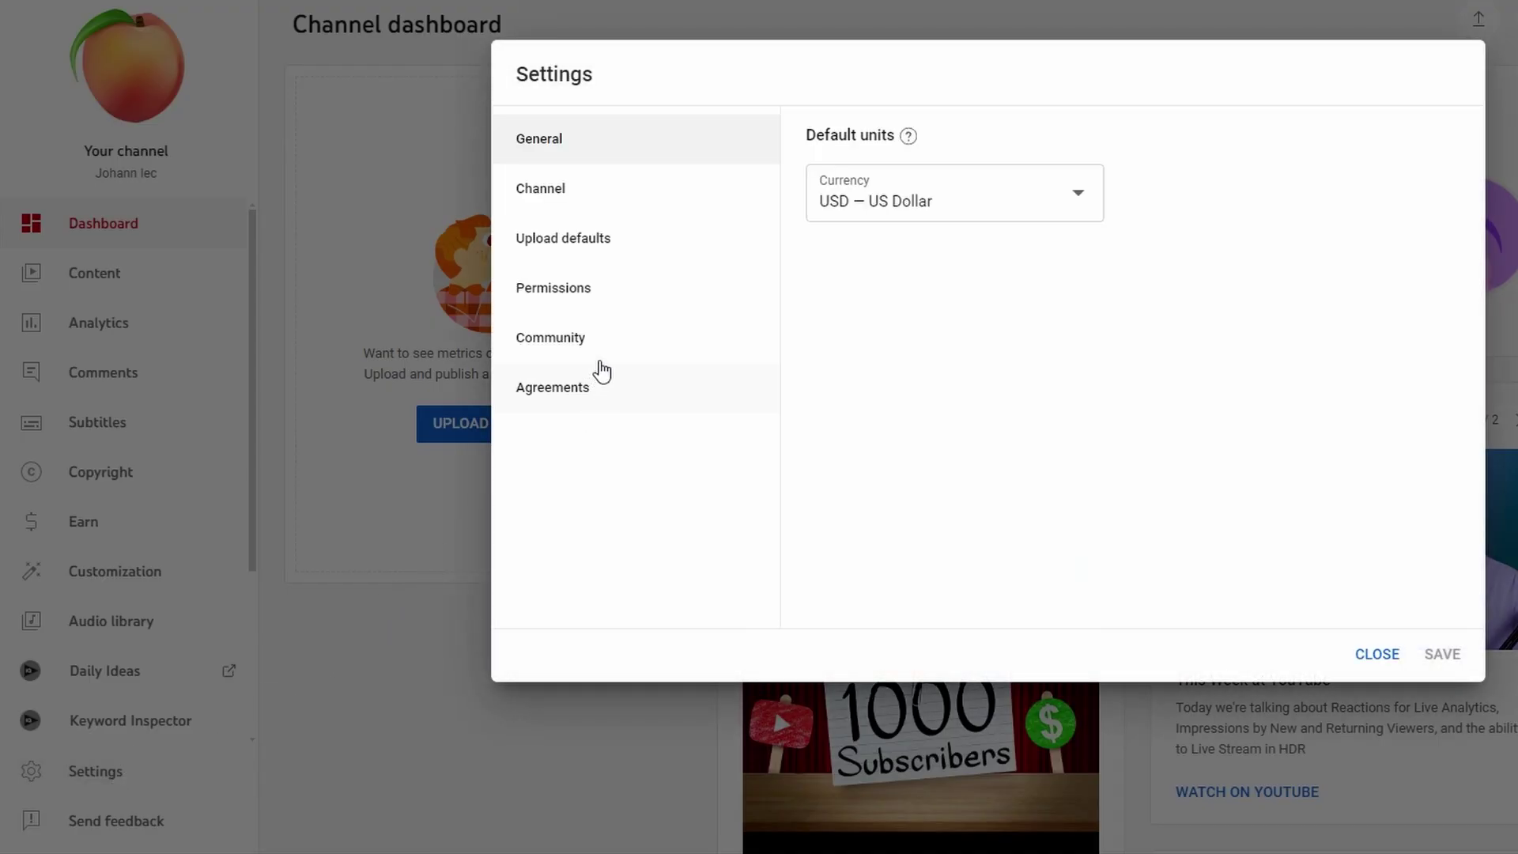
pyautogui.click(563, 194)
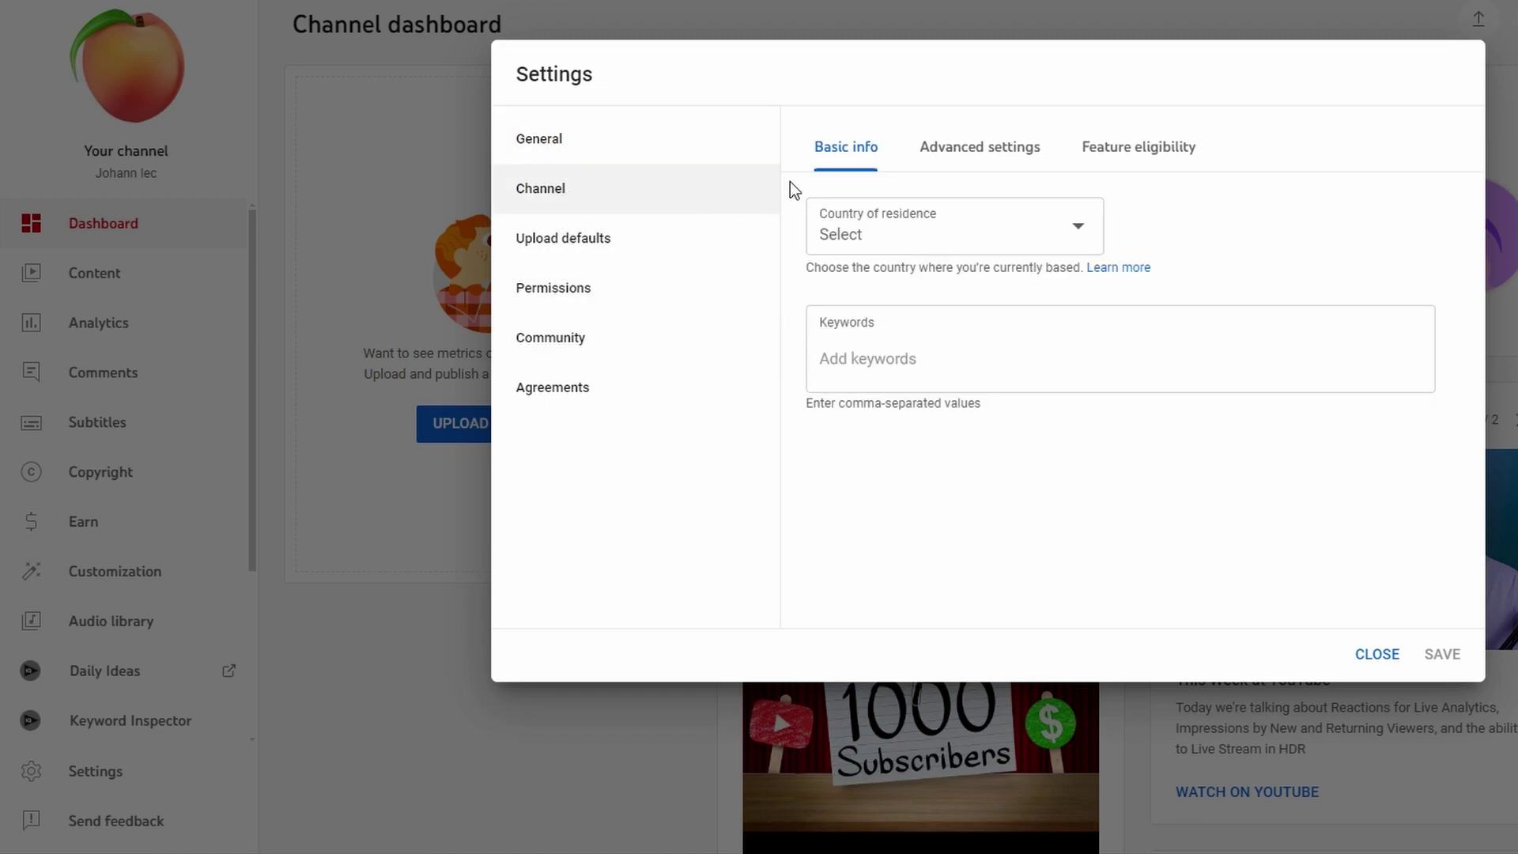
pyautogui.moveTo(821, 326); pyautogui.dragTo(889, 328)
pyautogui.click(878, 367)
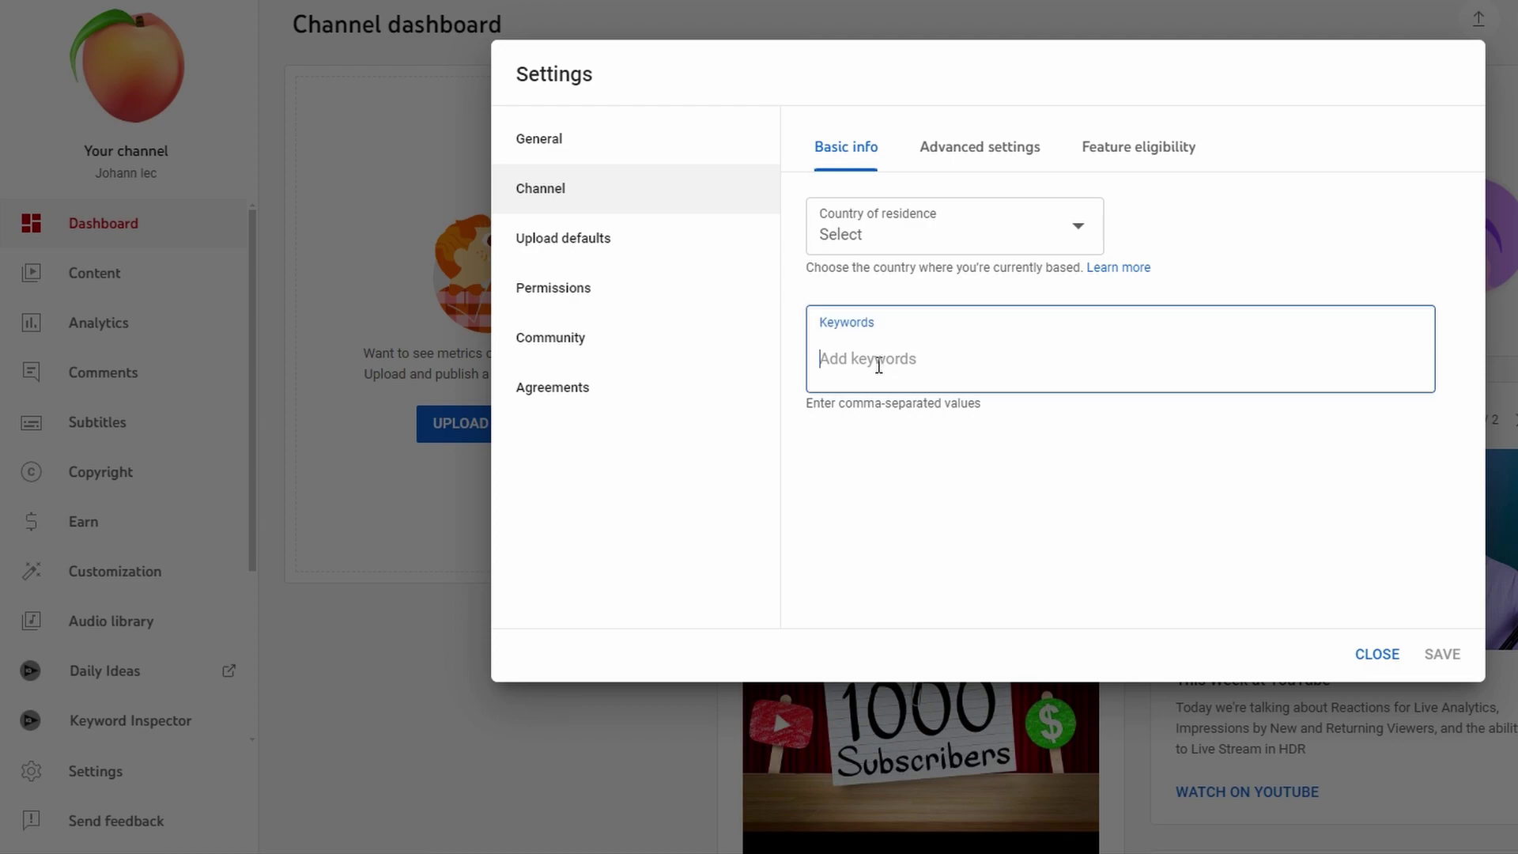
pyautogui.write('Johann lec')
pyautogui.press('Return')
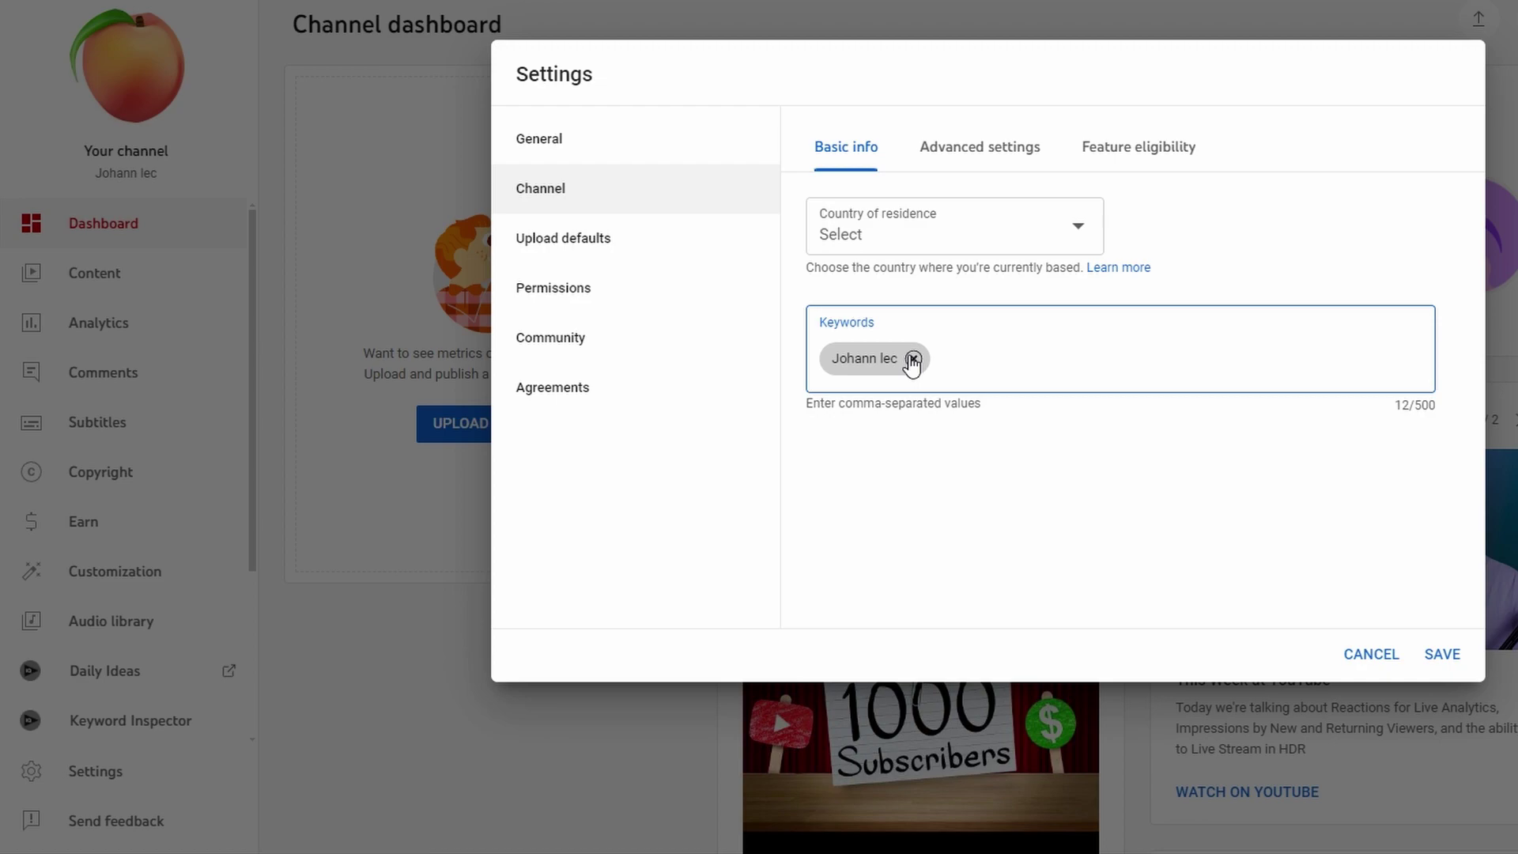
pyautogui.click(1442, 654)
# - Add the channel name as a tag on the Timeline 1 video's details and save
pyautogui.click(135, 281)
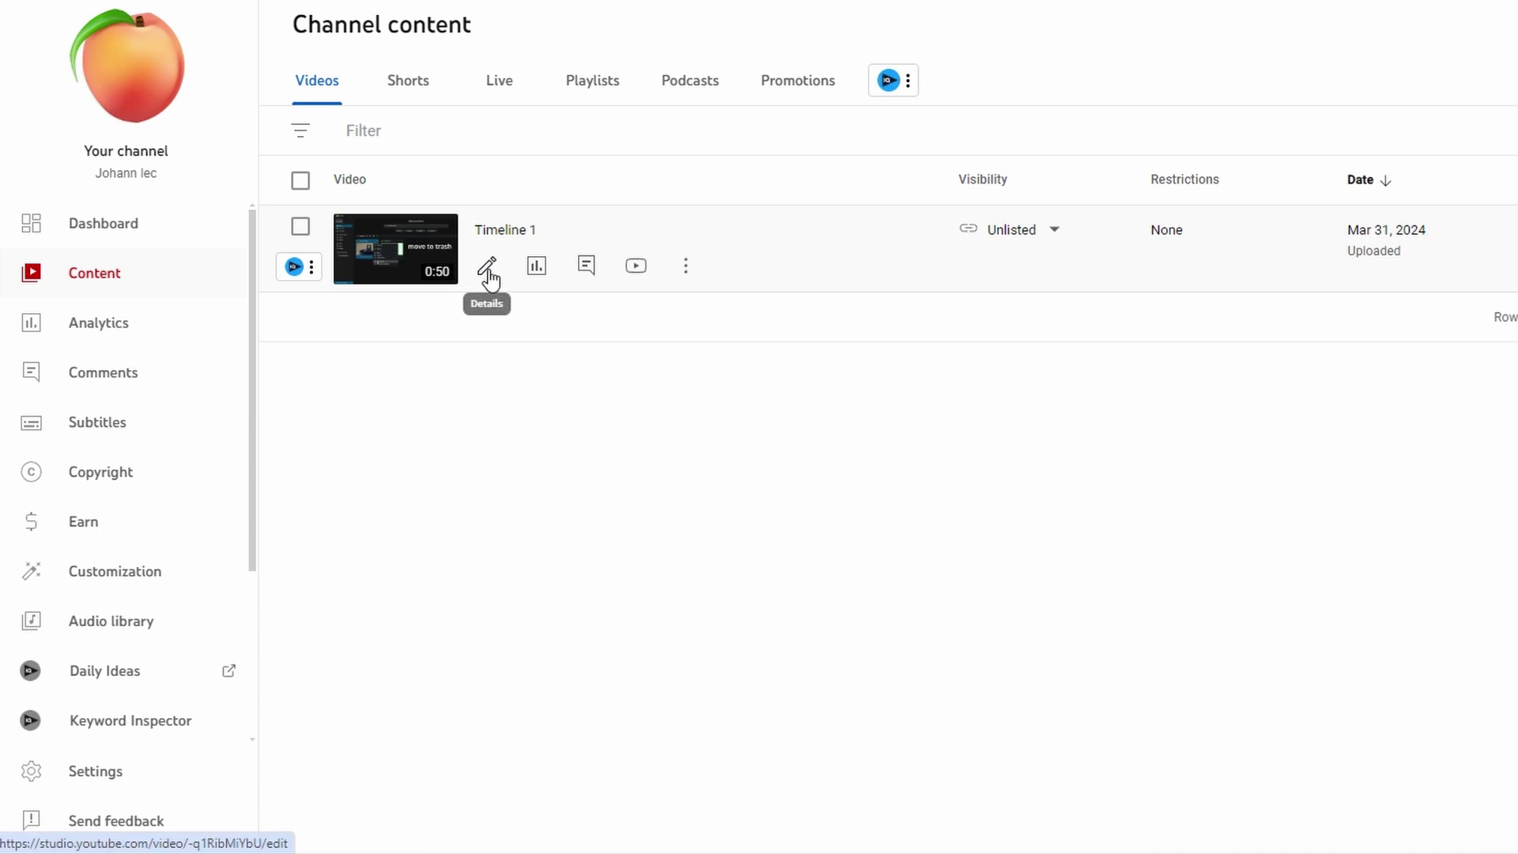
pyautogui.click(1009, 244)
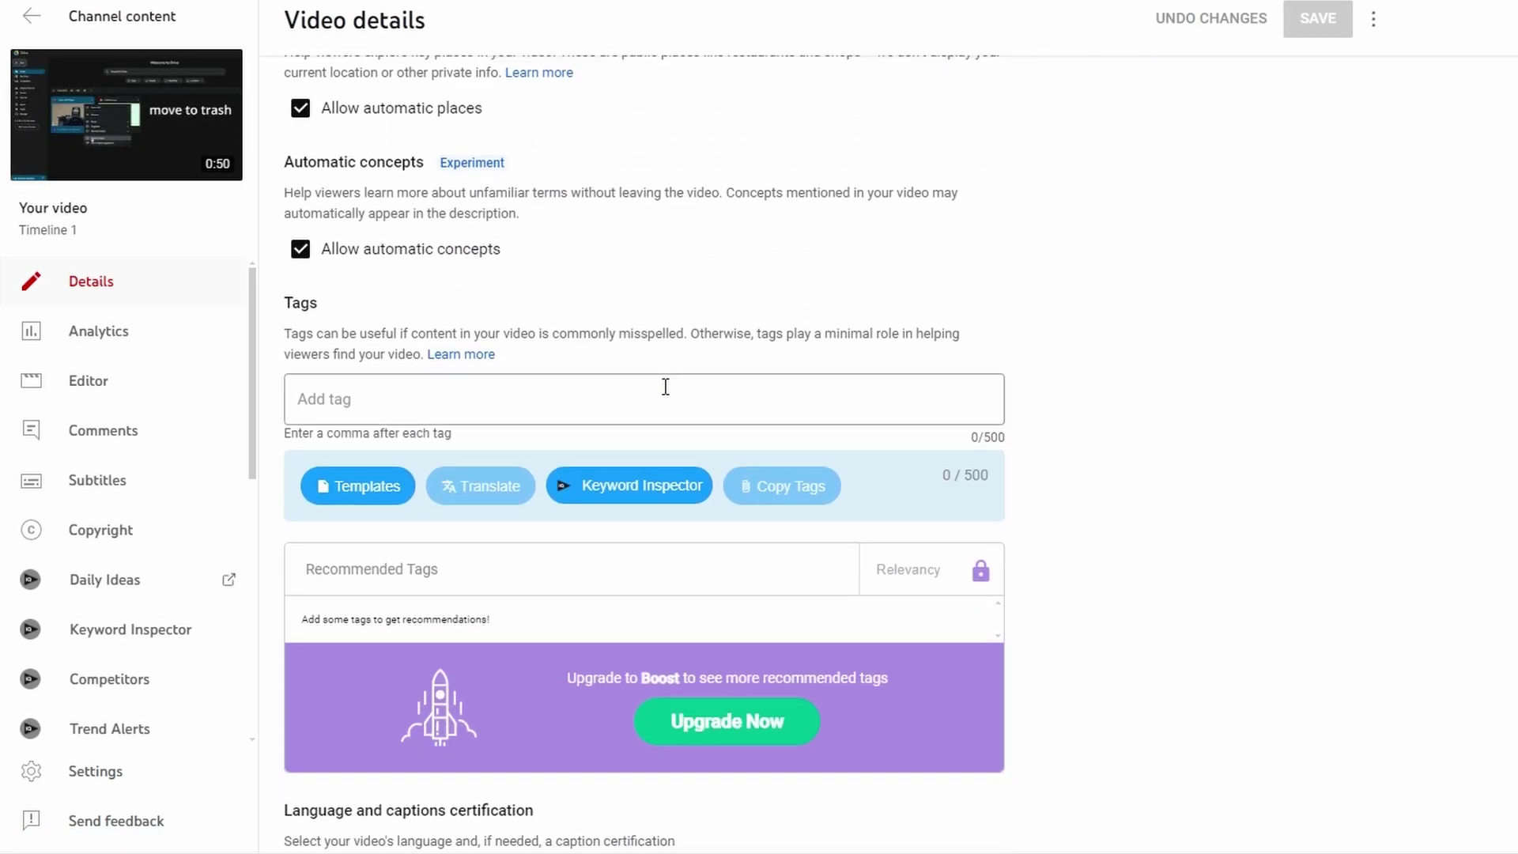
pyautogui.click(382, 398)
pyautogui.hotkey('ctrl', 'v')
pyautogui.click(1338, 18)
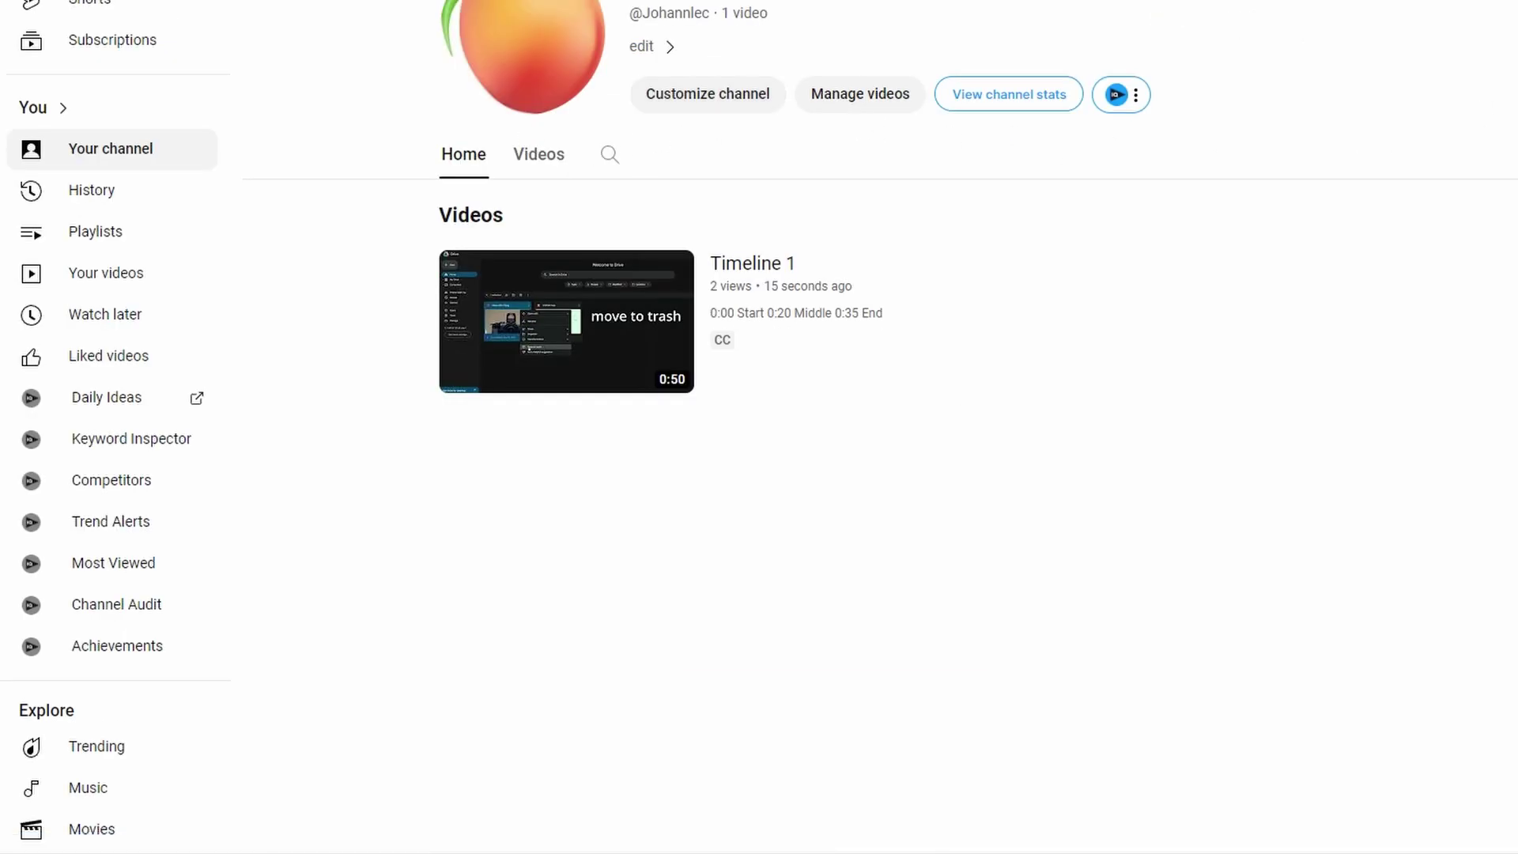
# - Start an incognito window and enter the channel name in YouTube search
pyautogui.hotkey('ctrl', 'shift', 'n')
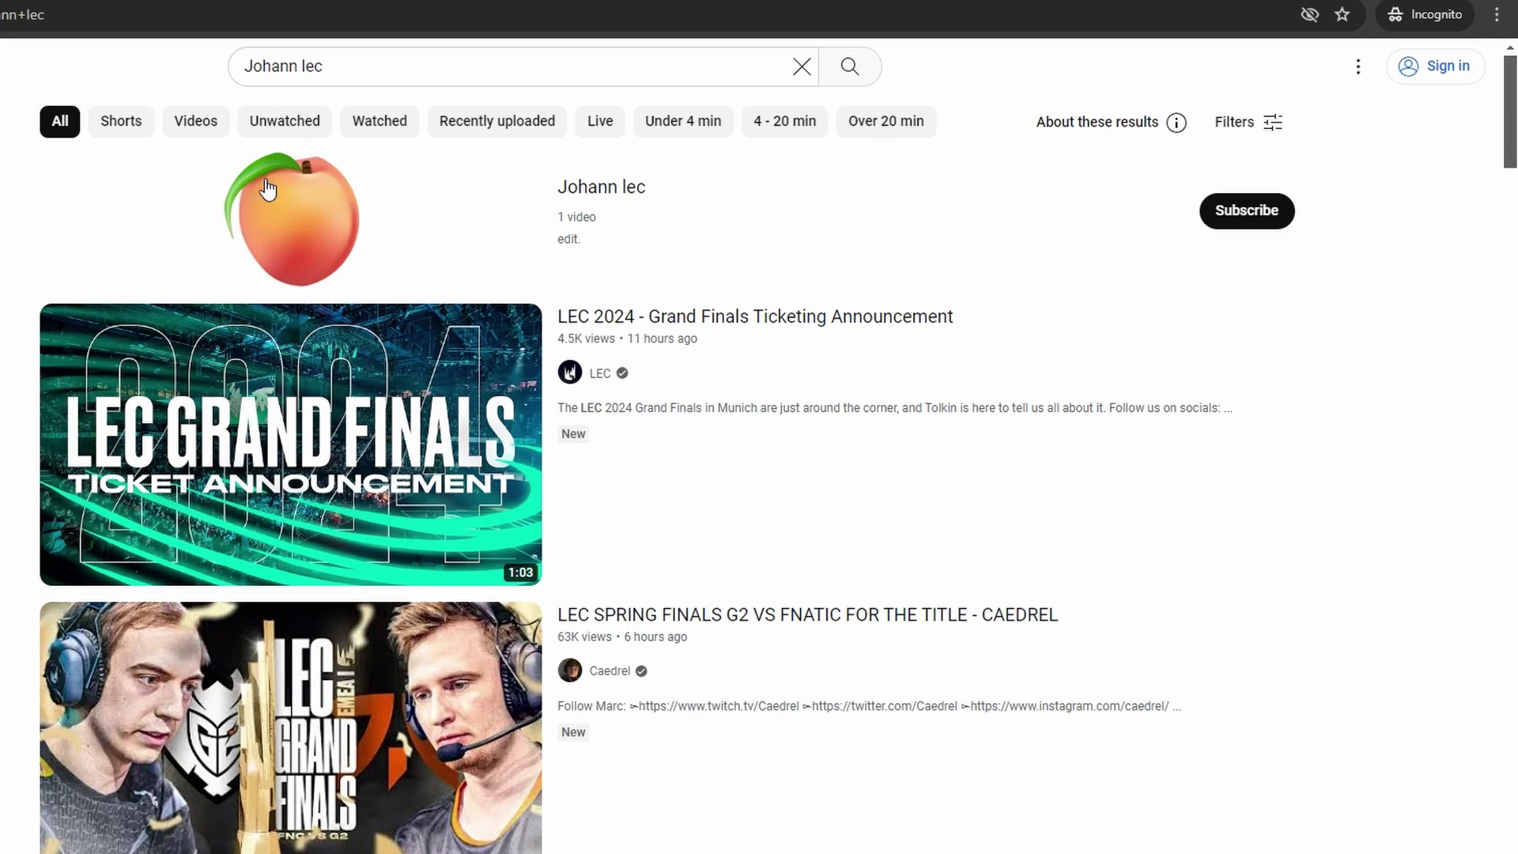
# - Filter the search results to Type: Channel, with the channel listed first
pyautogui.click(1246, 124)
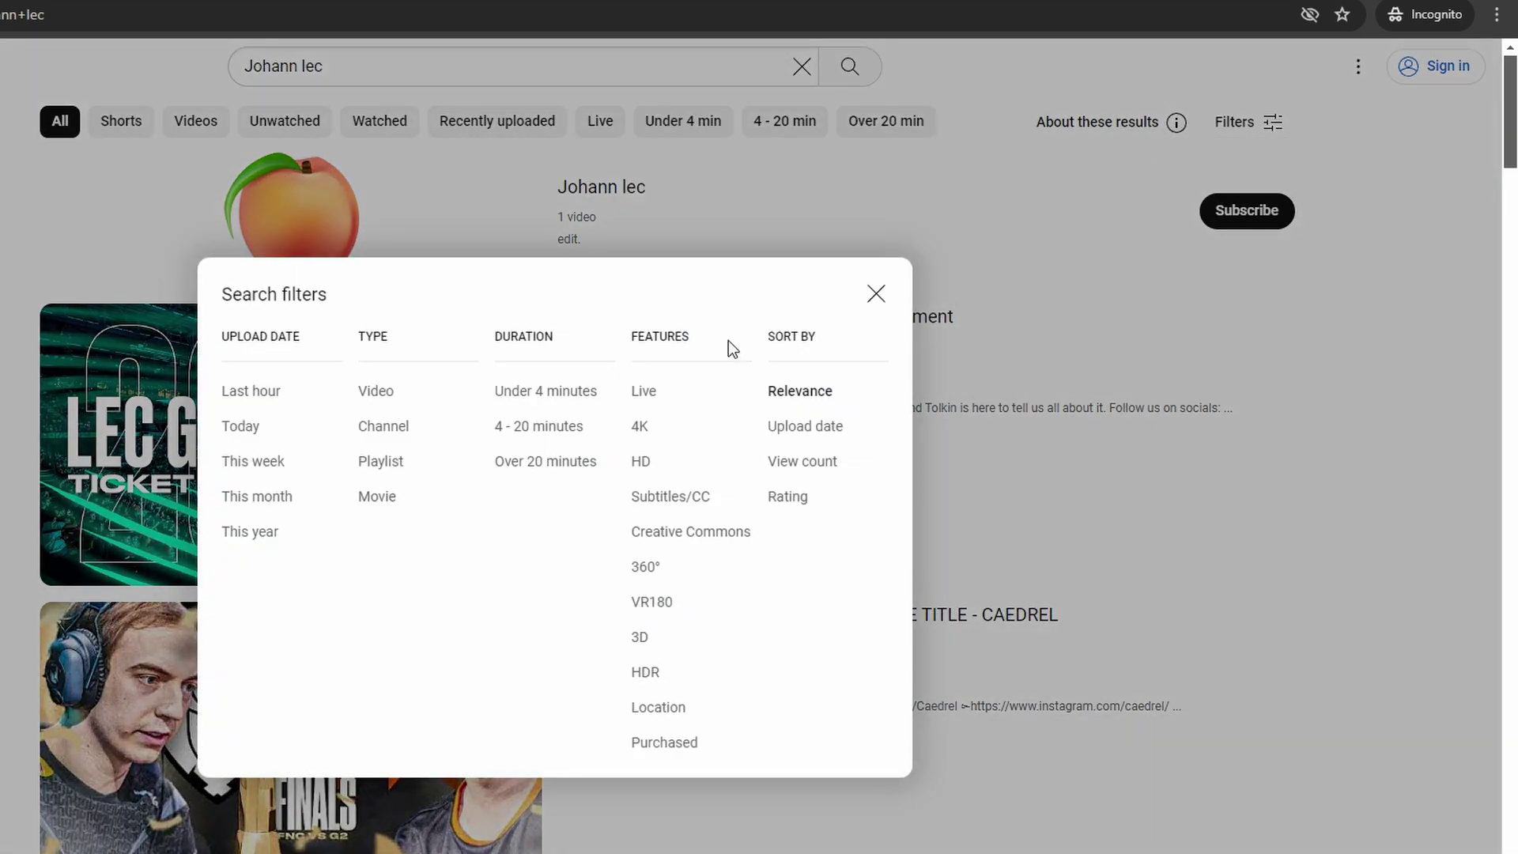
pyautogui.click(383, 427)
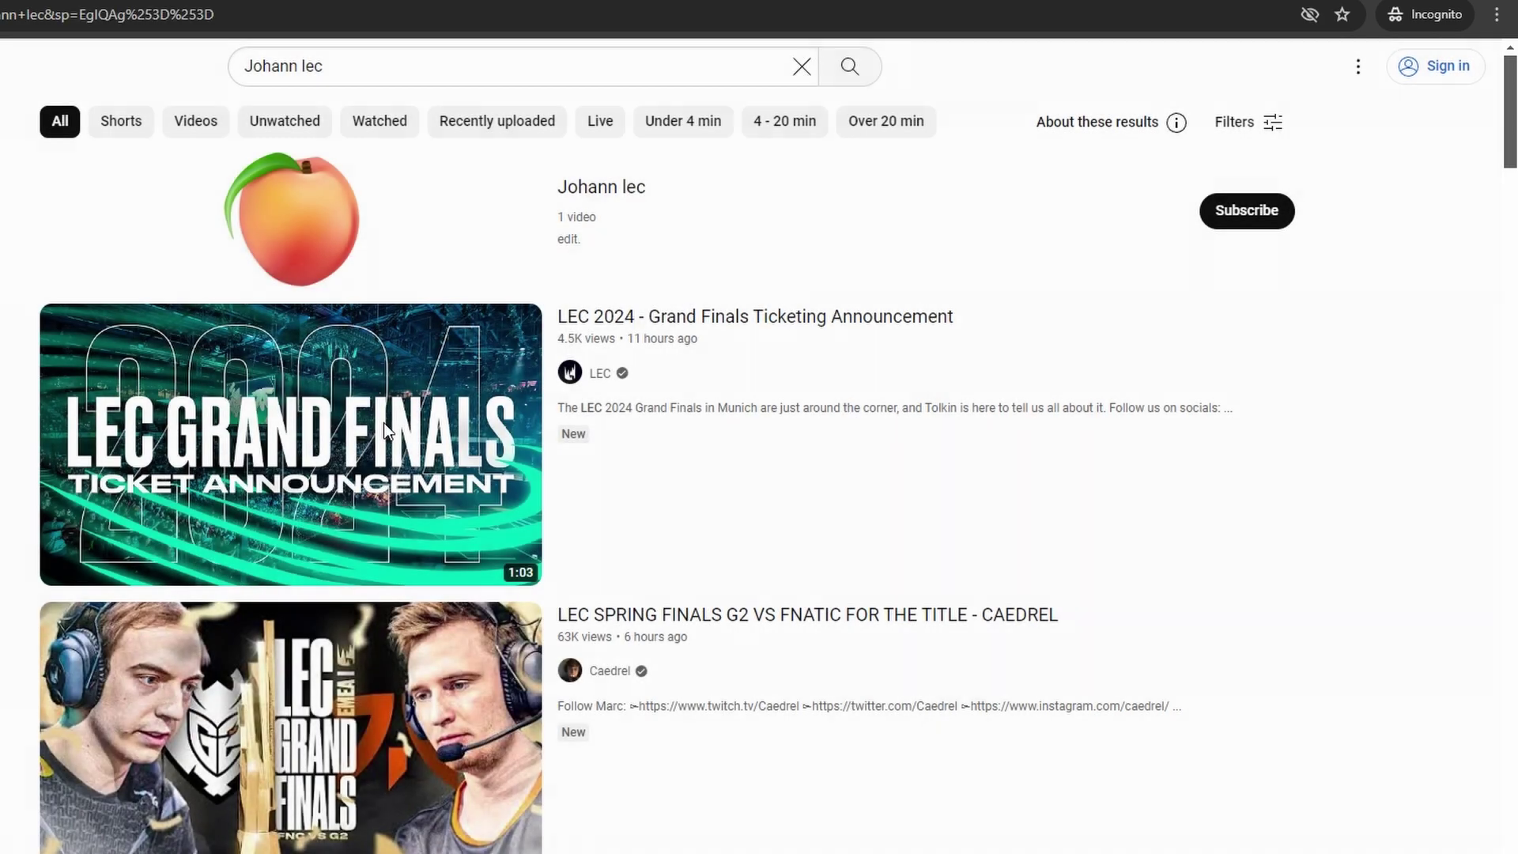